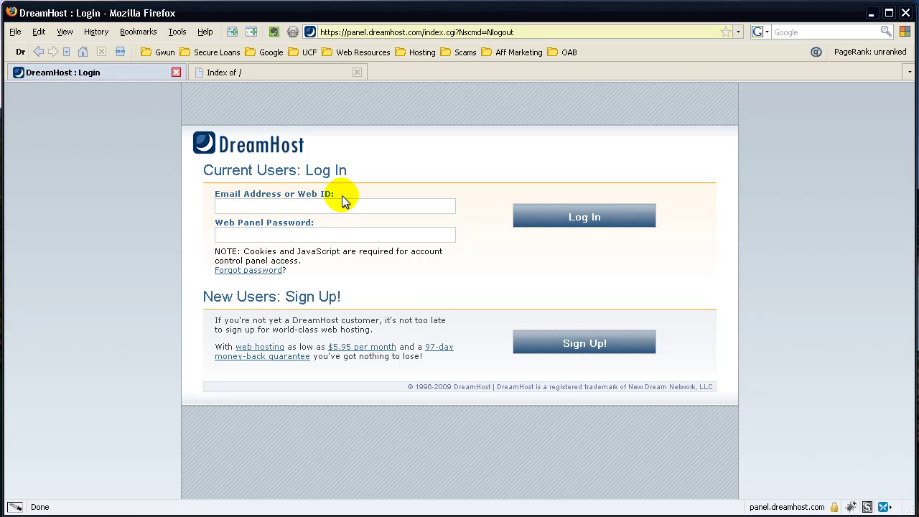
- Log into DreamHost by filling and submitting the login form with the saved Dreamhost passcard
double_click(299, 205)
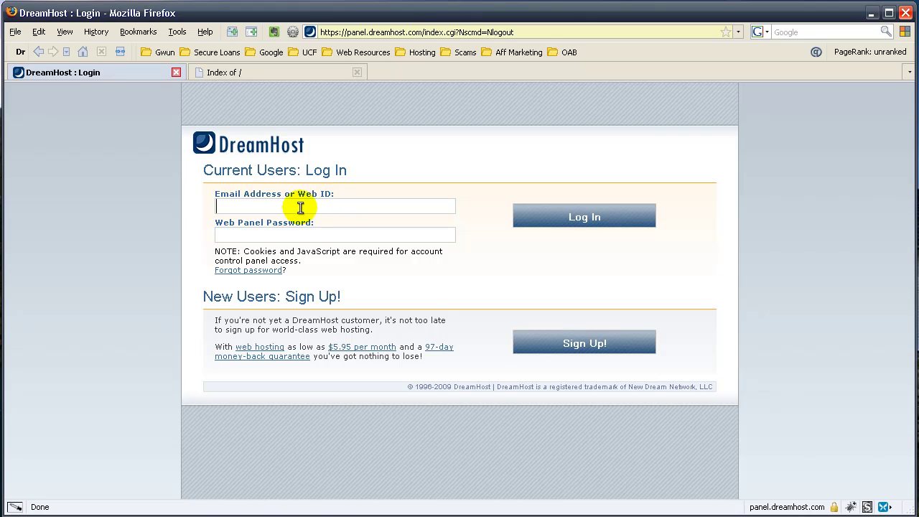
click(21, 51)
click(198, 105)
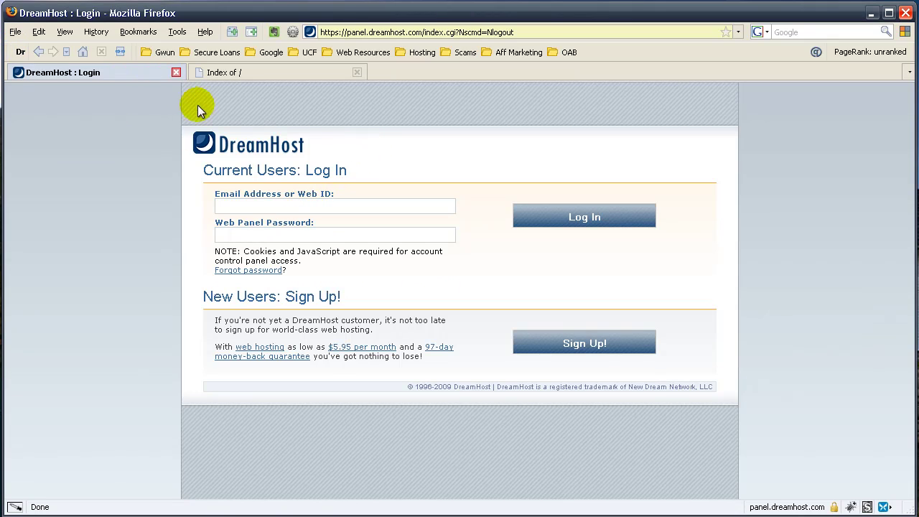
click(20, 52)
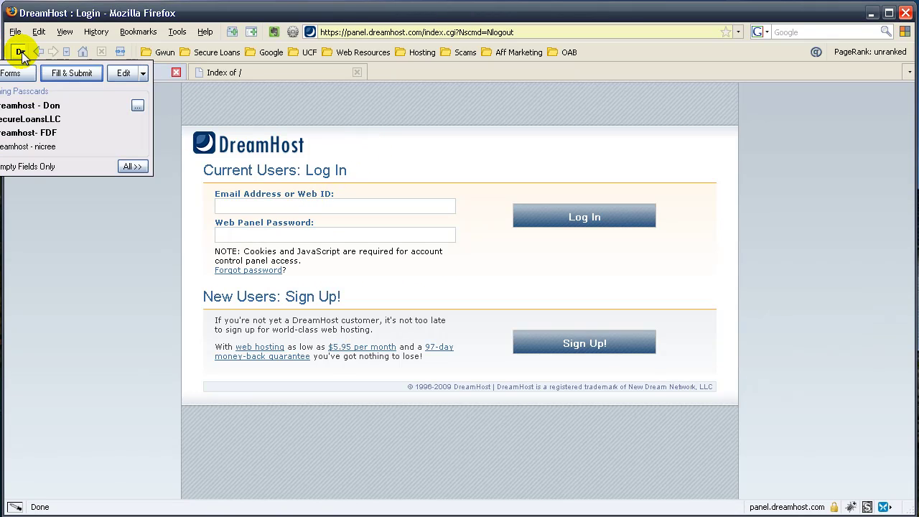
click(34, 146)
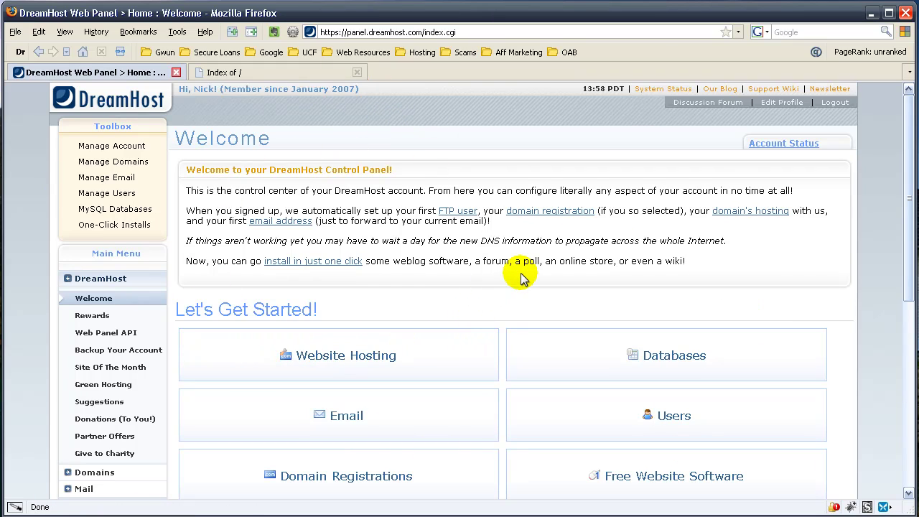
- Scroll through the Welcome page to review its Let's Get Started options
scroll(531, 272, down, 2)
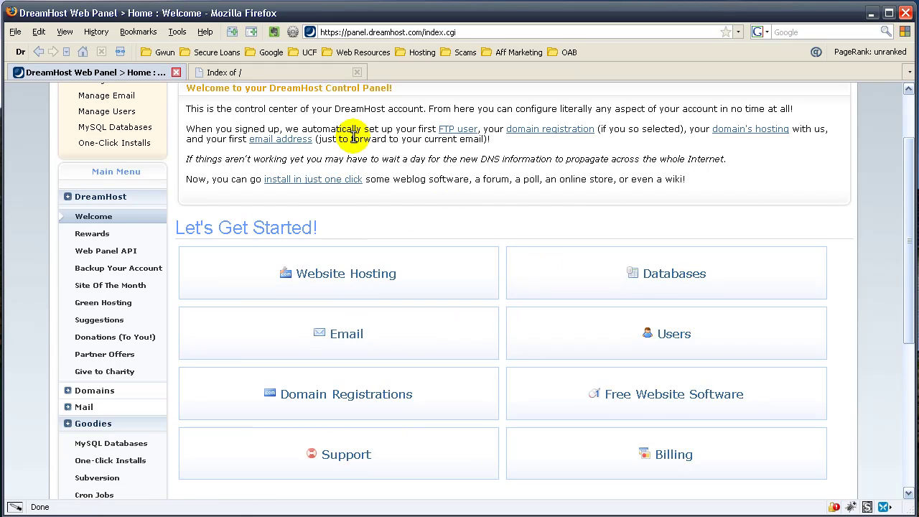
scroll(502, 190, up, 2)
scroll(402, 172, down, 2)
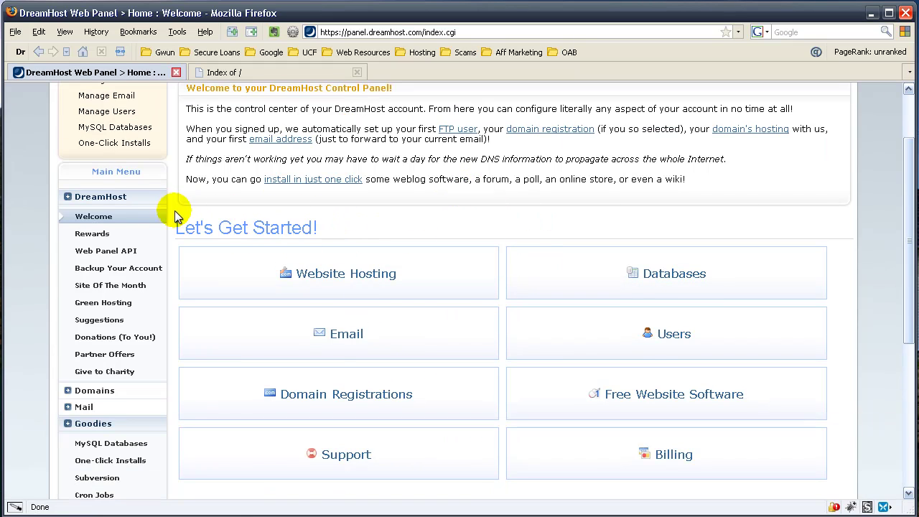
scroll(211, 154, up, 2)
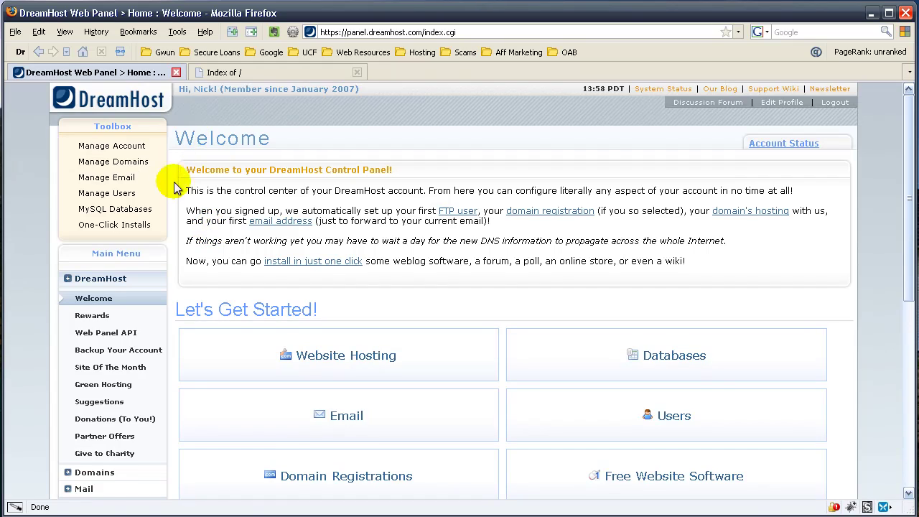
- Open One-Click Installs and expand 'Install new website software - Advanced mode' with WordPress
click(108, 226)
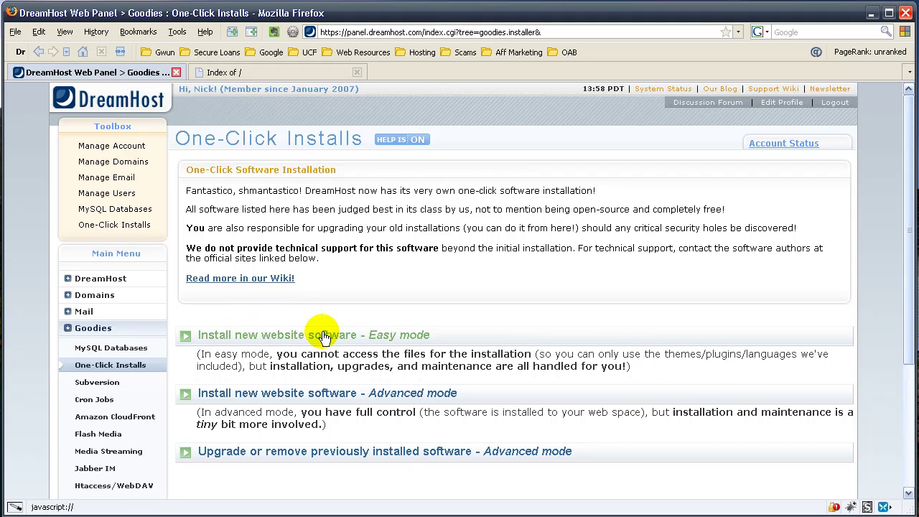
click(271, 394)
scroll(615, 330, down, 2)
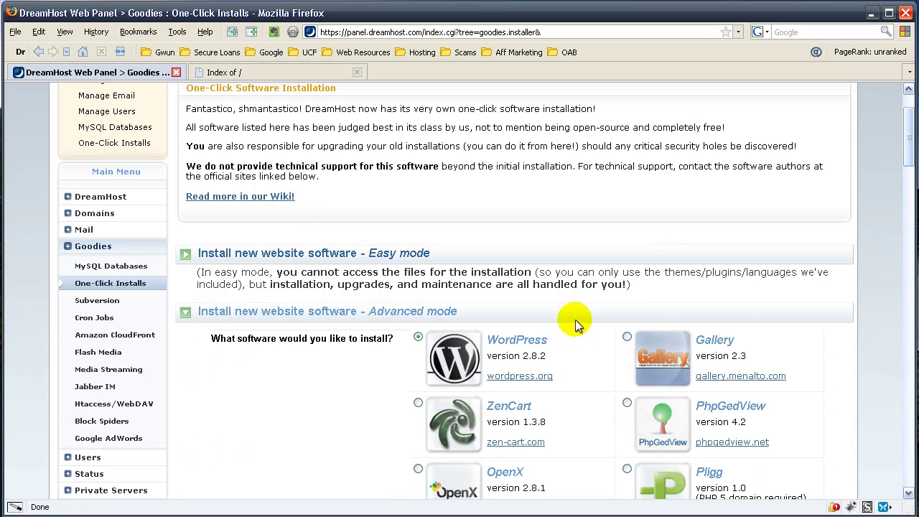
scroll(583, 362, down, 10)
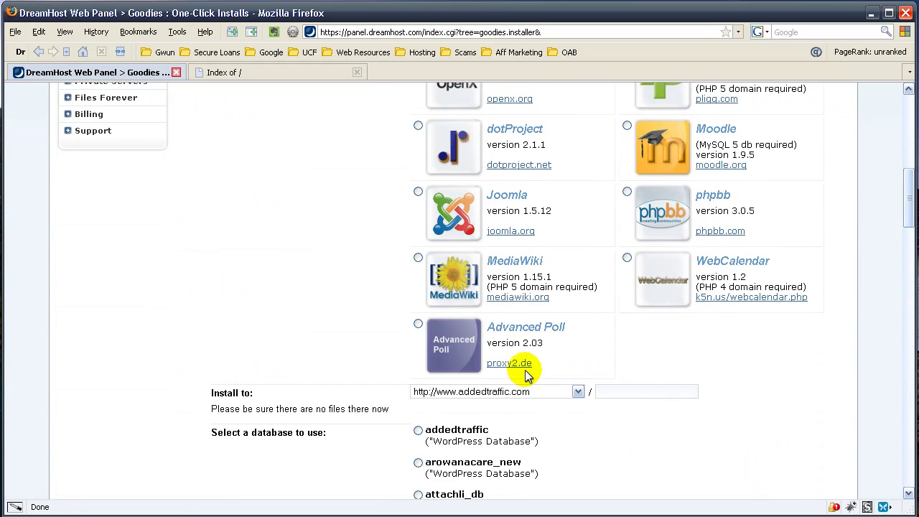
- Choose groundforsale.com as the install target and scroll to the database settings
click(492, 391)
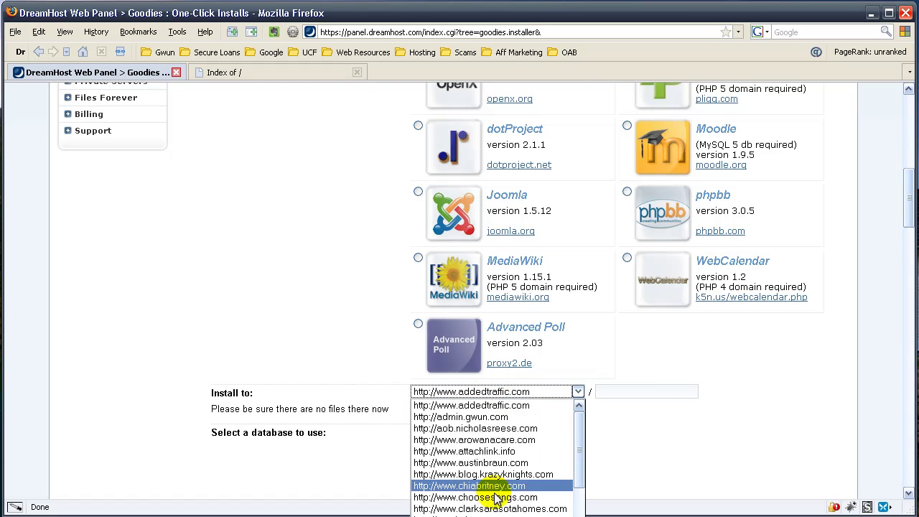
scroll(495, 502, down, 5)
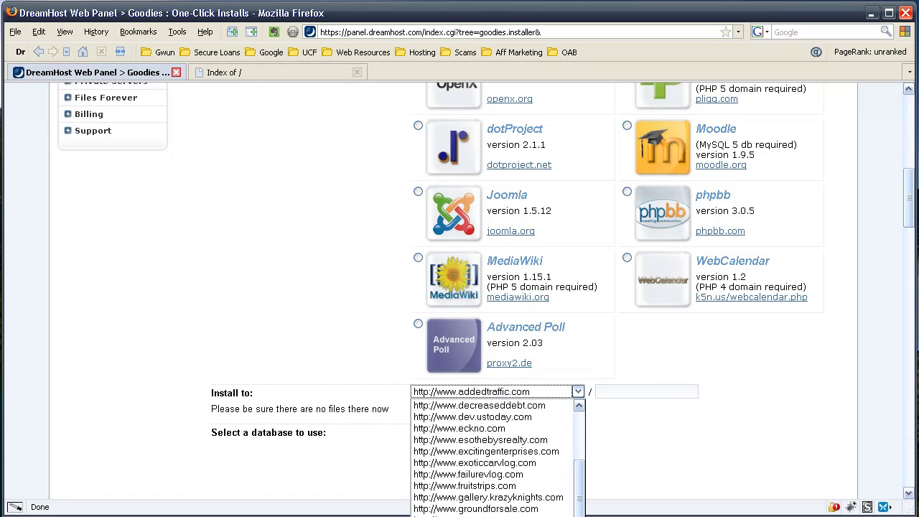
click(500, 510)
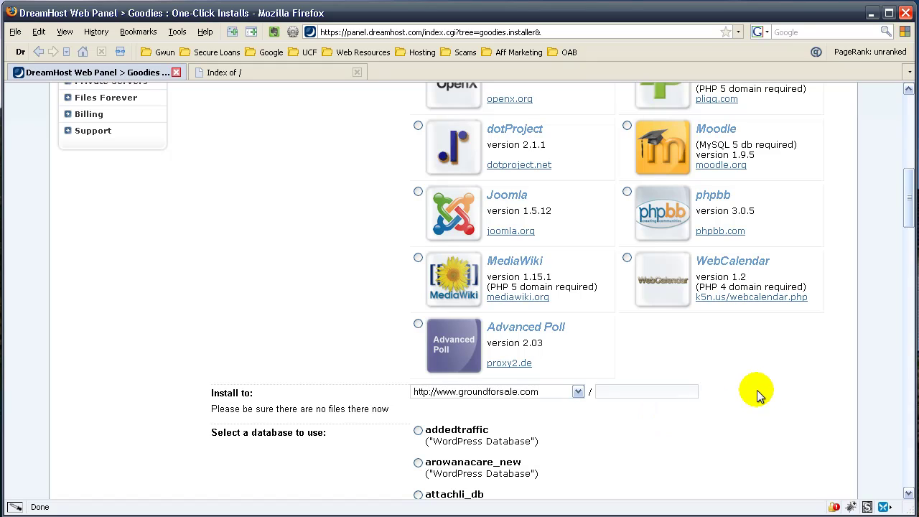
scroll(746, 385, down, 20)
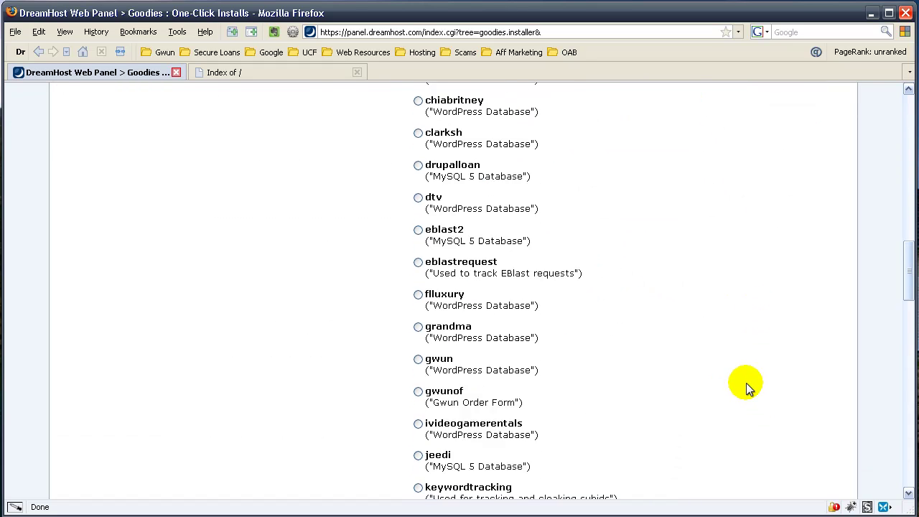
scroll(724, 369, down, 10)
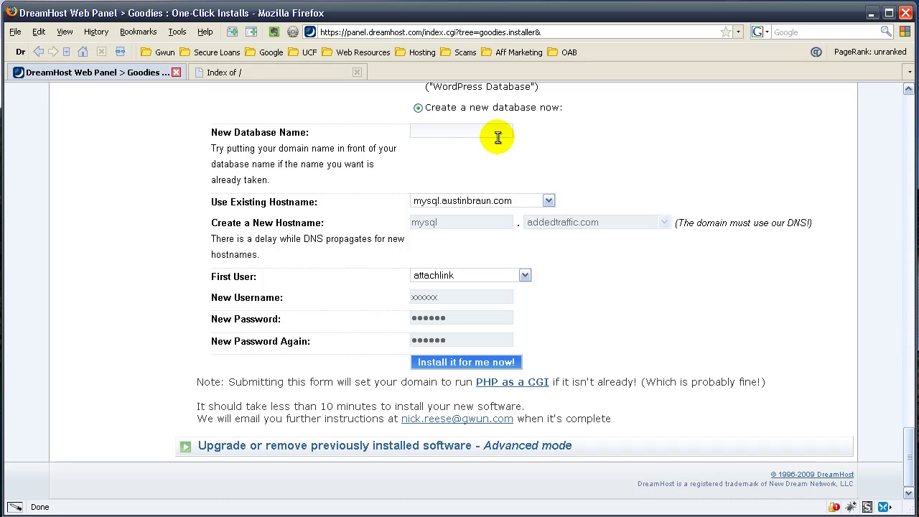
- Use mysql.krazyknights.com as database hostname and an existing user as the first user
click(439, 201)
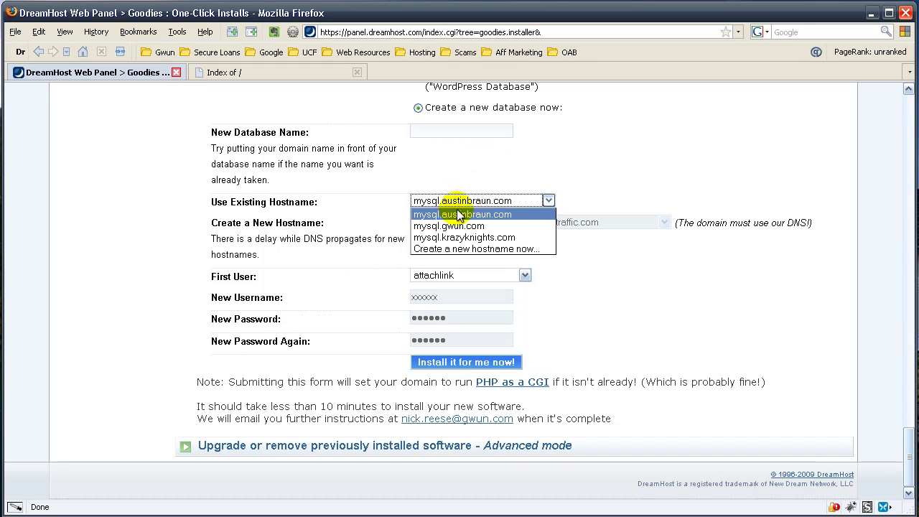
click(451, 237)
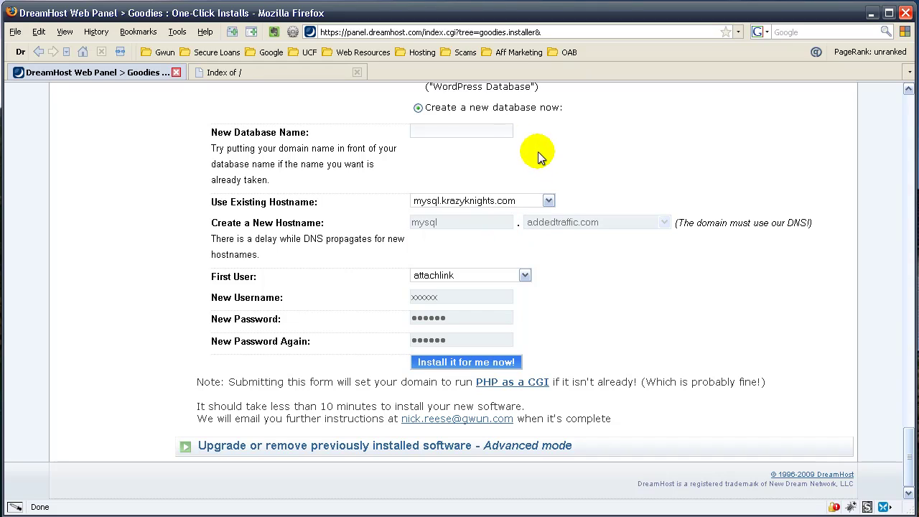
click(464, 131)
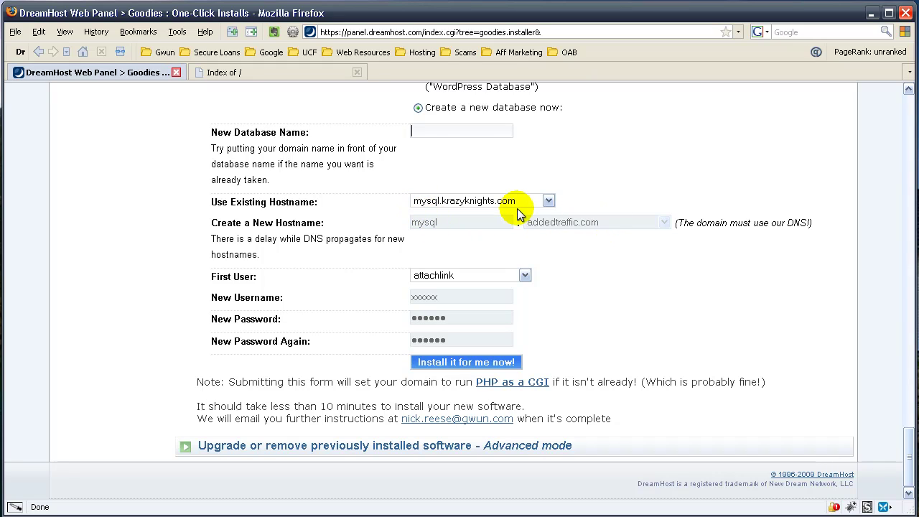
click(481, 278)
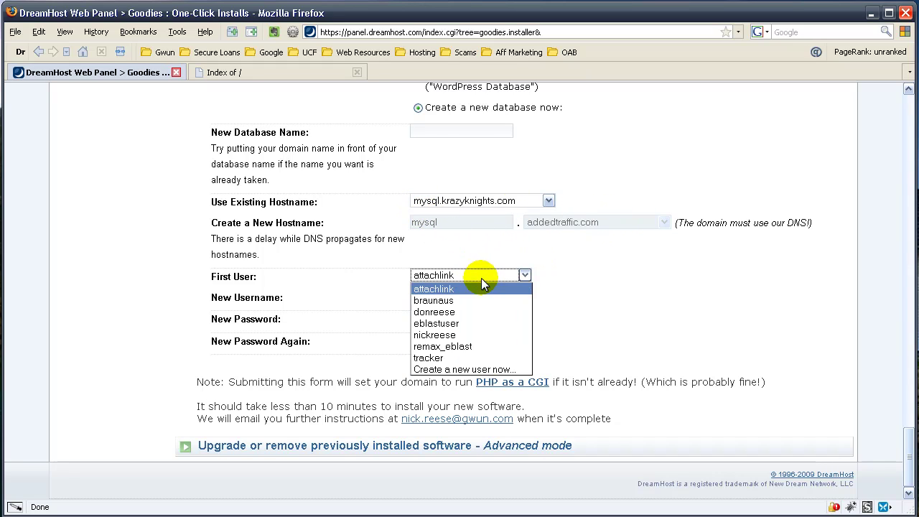
click(464, 335)
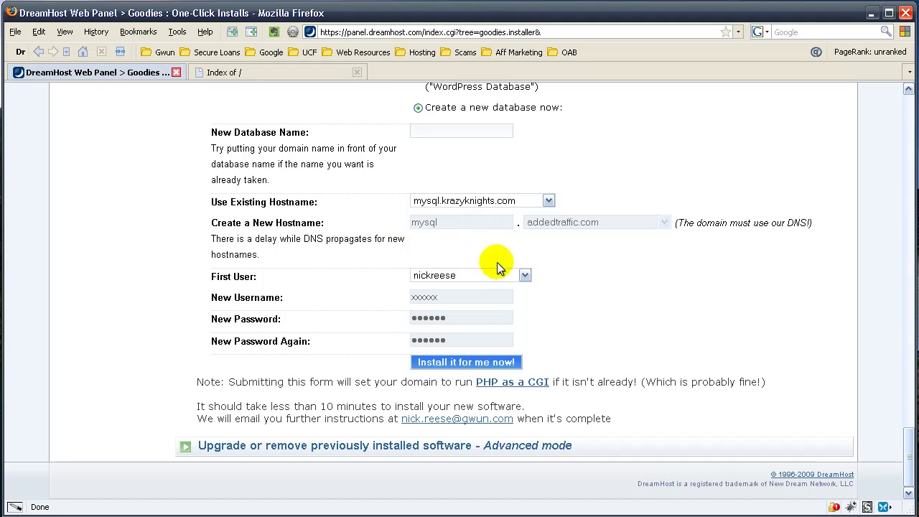
- Name the new database wp_groundforsale and submit the WordPress installation
click(470, 131)
text(wp)
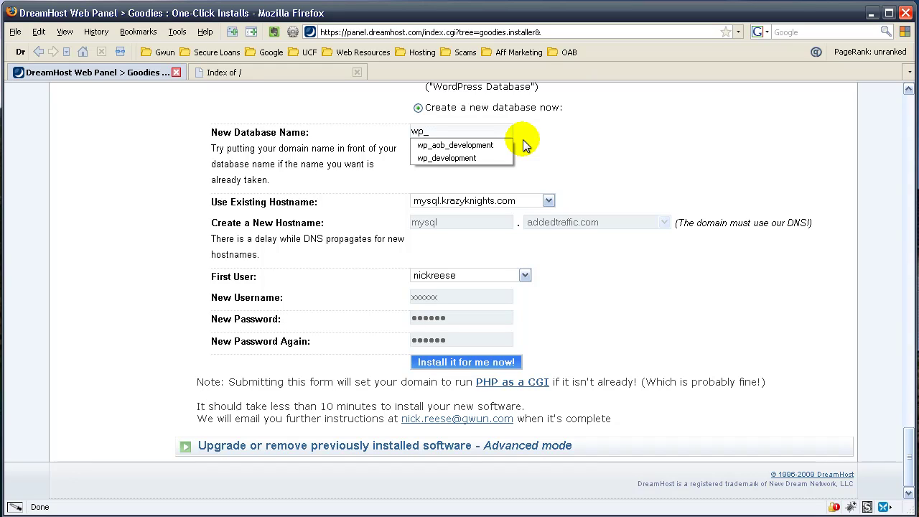
text(_groundforsale)
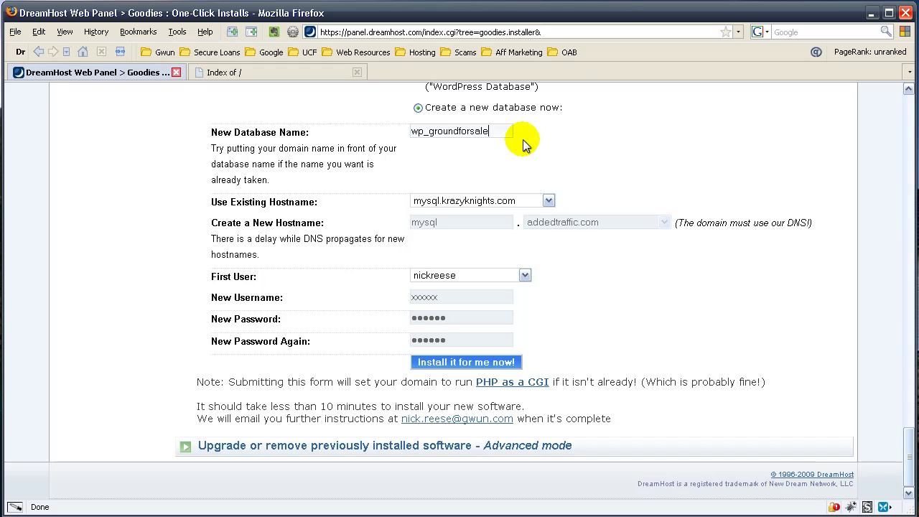
click(504, 366)
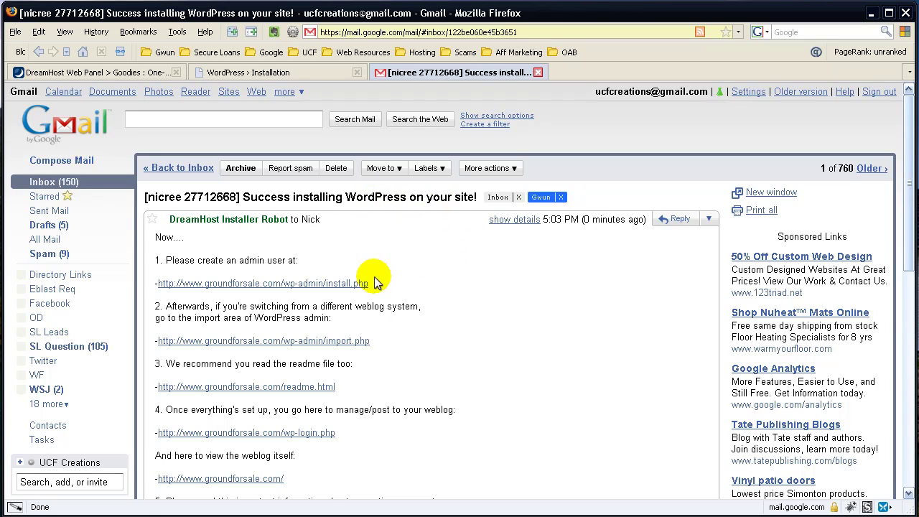
- Scroll the success e-mail down to the wp-admin/install.php link under step 1
scroll(399, 273, down, 2)
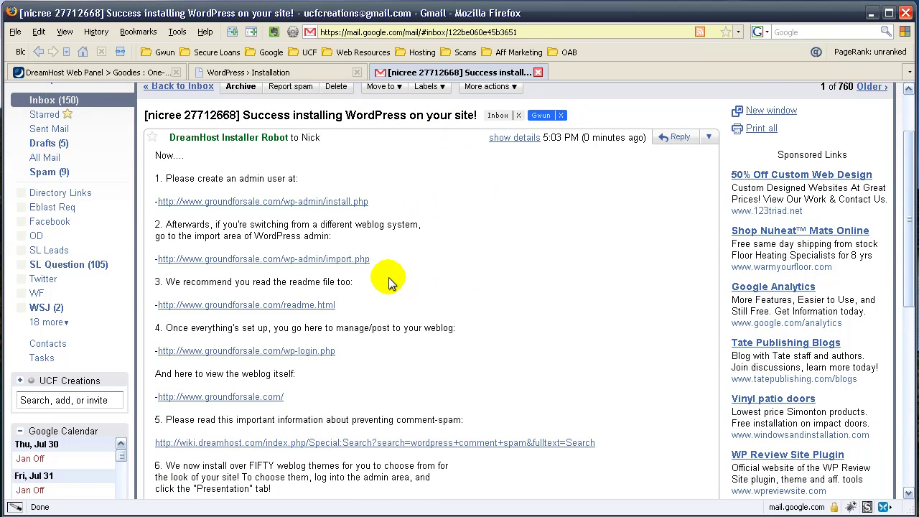
- Open the wp-admin/install.php setup page in a new tab and find the Blog Title field
click(309, 202)
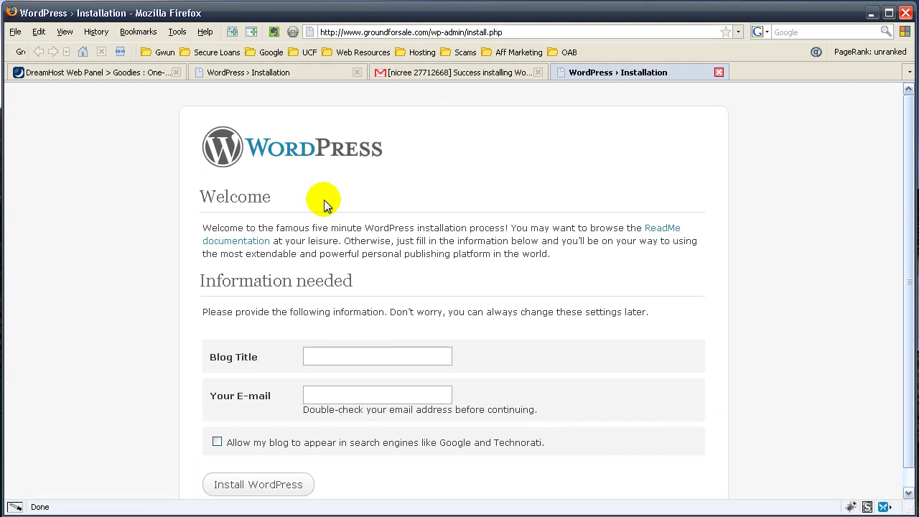
scroll(535, 208, down, 1)
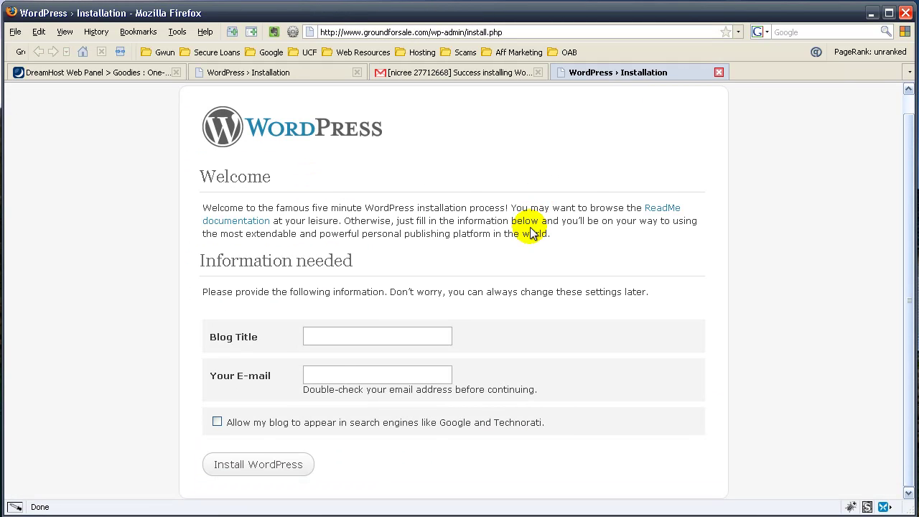
double_click(345, 334)
key(Escape)
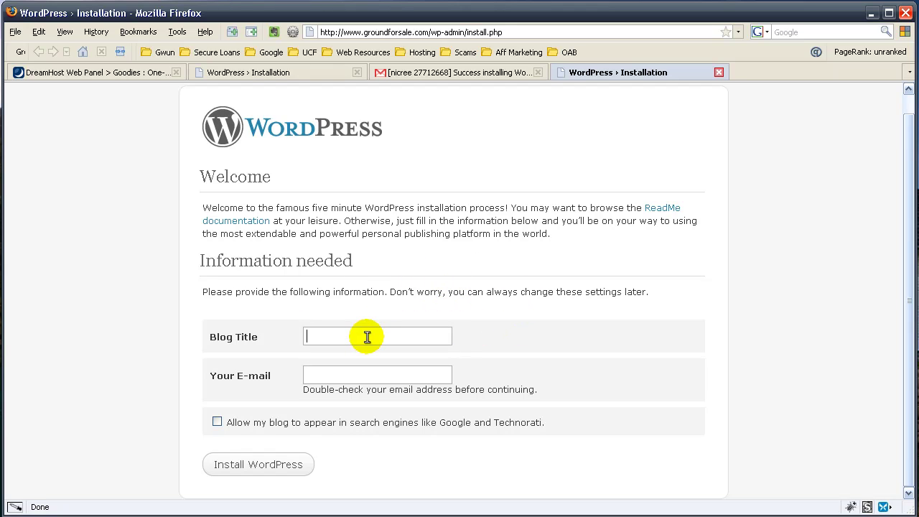
scroll(740, 227, up, 1)
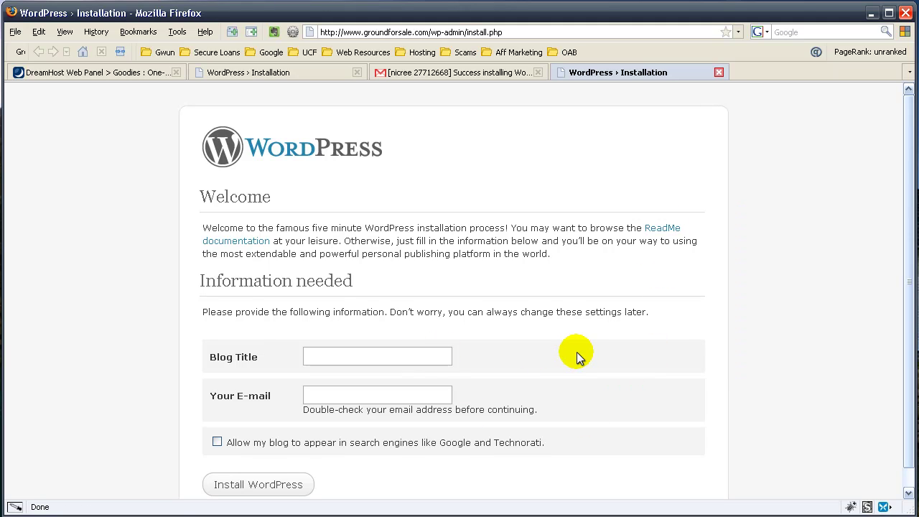
scroll(577, 352, down, 1)
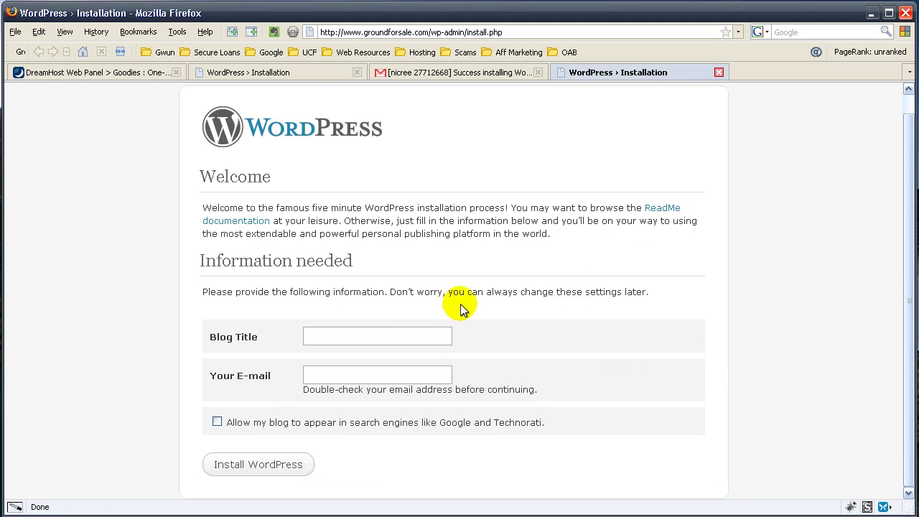
- Enter blog title 'Ground For Sale' and the admin e-mail, allow search engines, and install
double_click(371, 330)
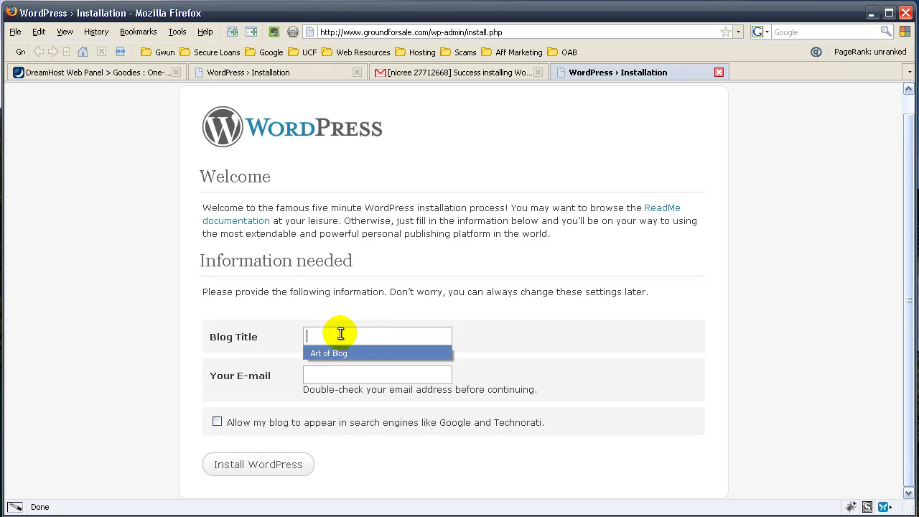
click(340, 332)
text(Gr)
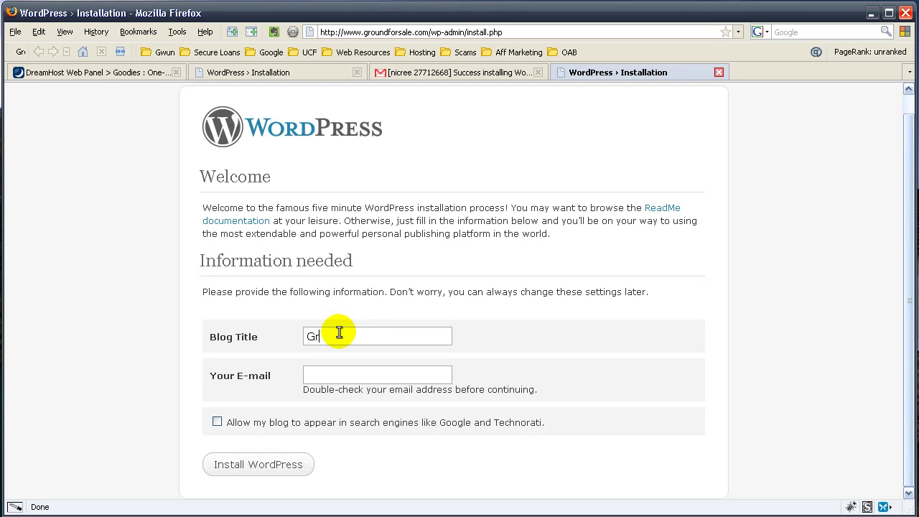
text(ound For SAle)
key(BackSpace)
key(BackSpace)
key(BackSpace)
text(ale)
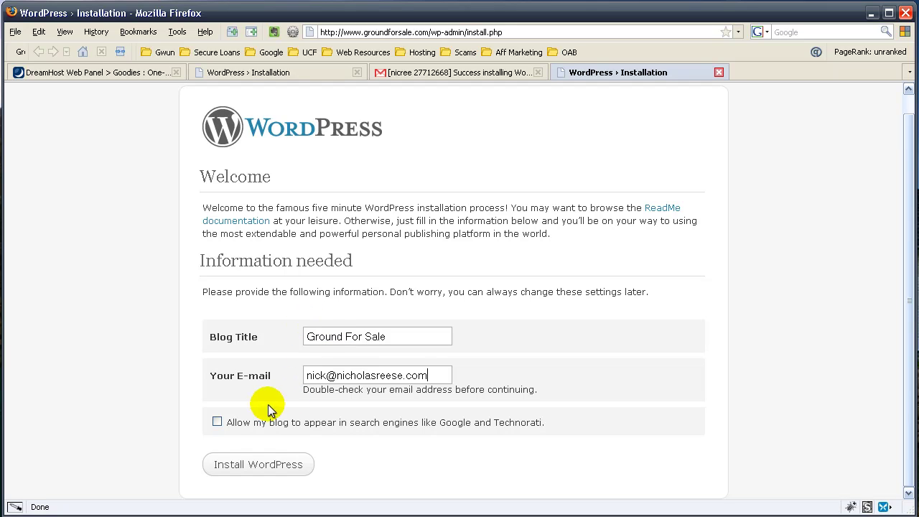
click(218, 422)
click(271, 469)
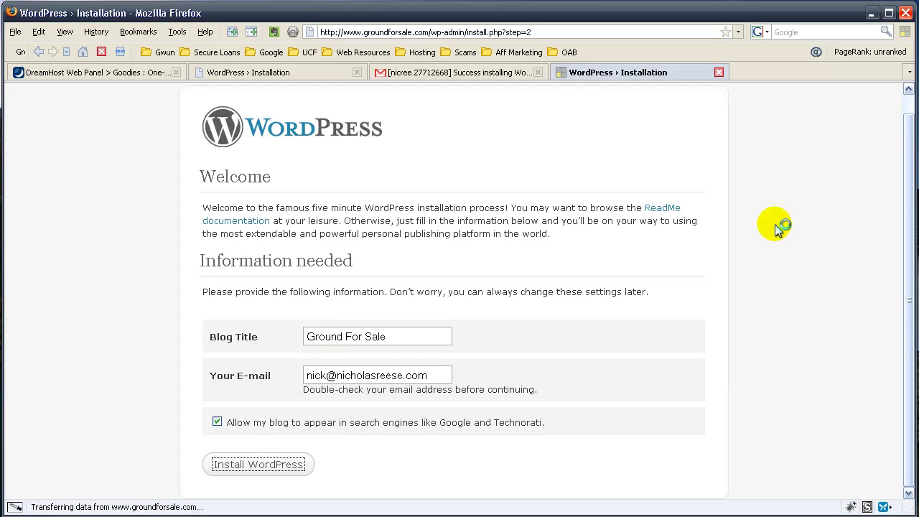
- Copy the generated admin password and continue to the Ground For Sale login page
double_click(352, 307)
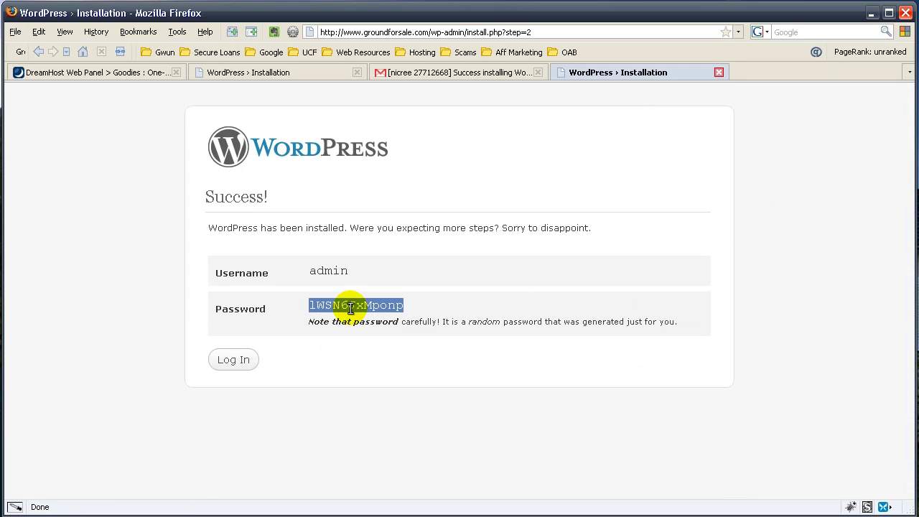
double_click(328, 270)
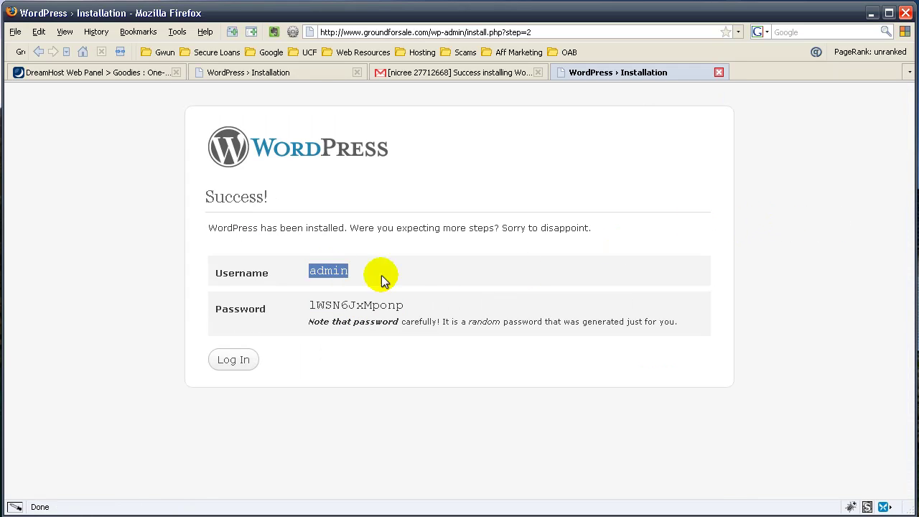
double_click(346, 306)
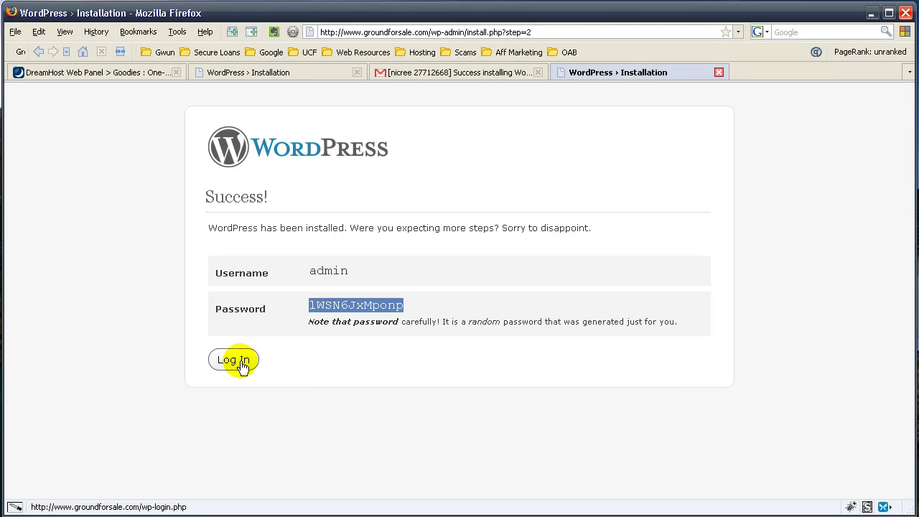
right_click(380, 308)
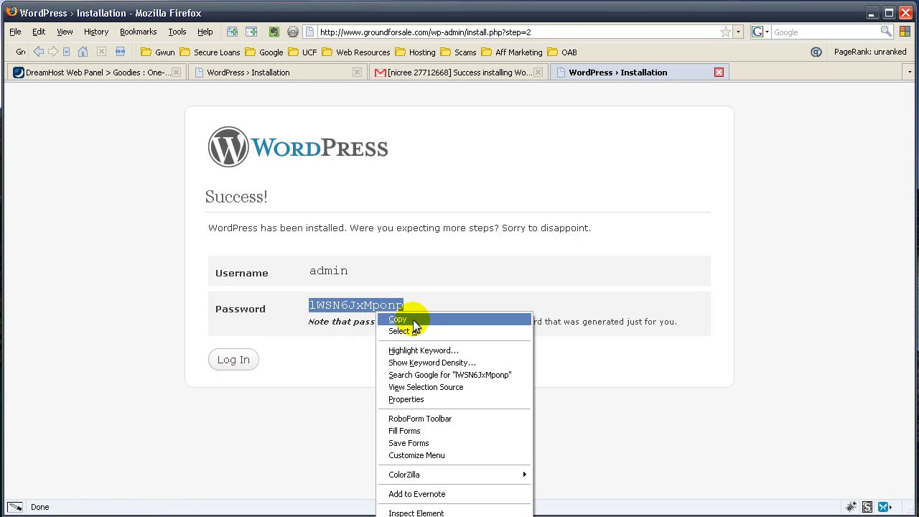
click(410, 317)
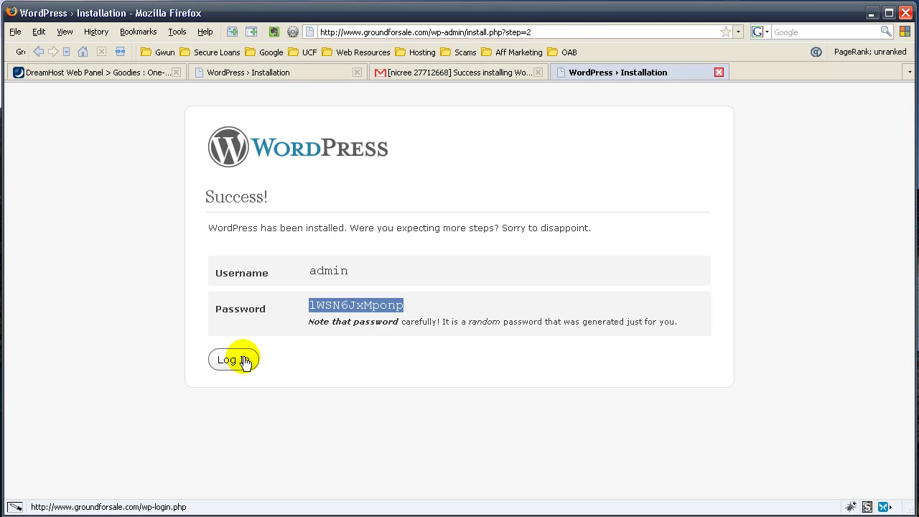
click(245, 362)
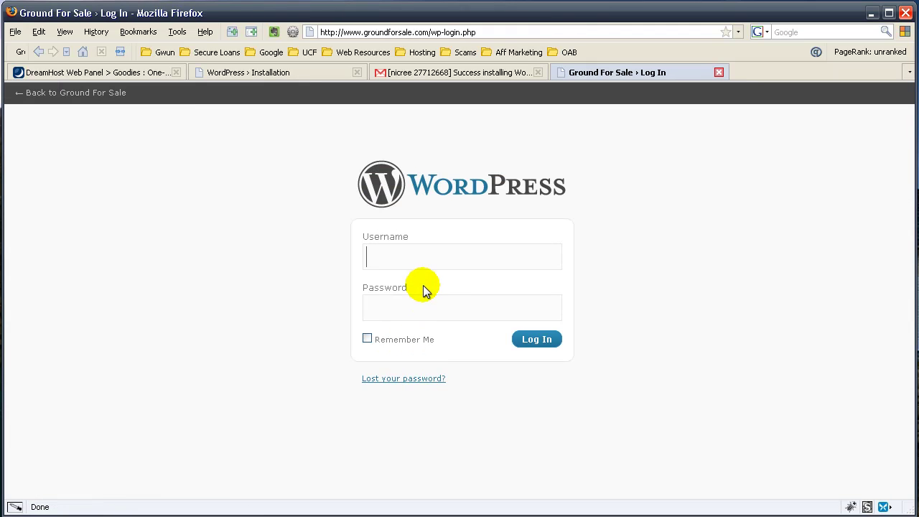
- Log in as admin with the copied password, Remember Me ticked, and save the login in RoboForm
click(423, 262)
text(admin)
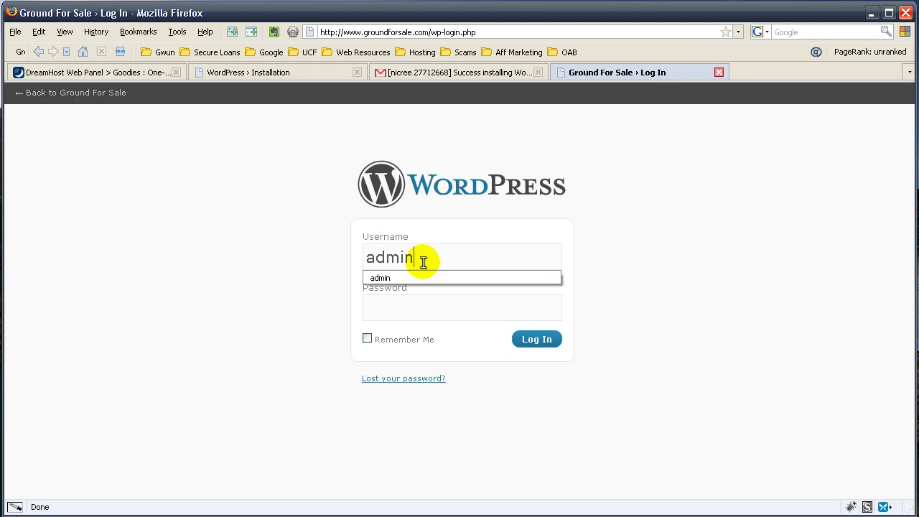
key(Tab)
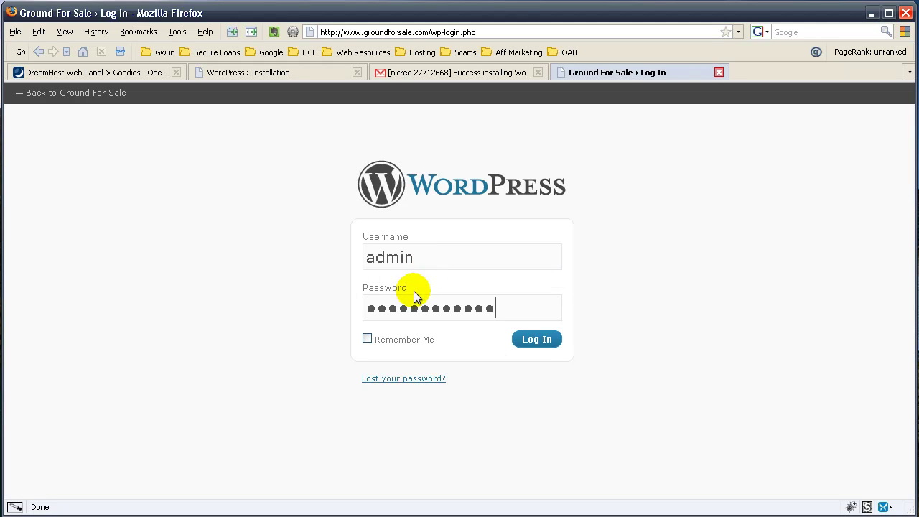
click(368, 338)
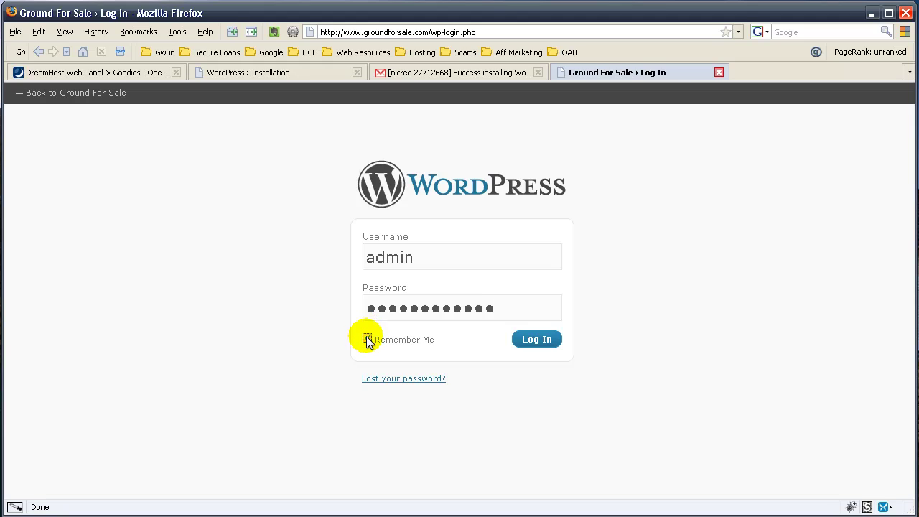
click(548, 338)
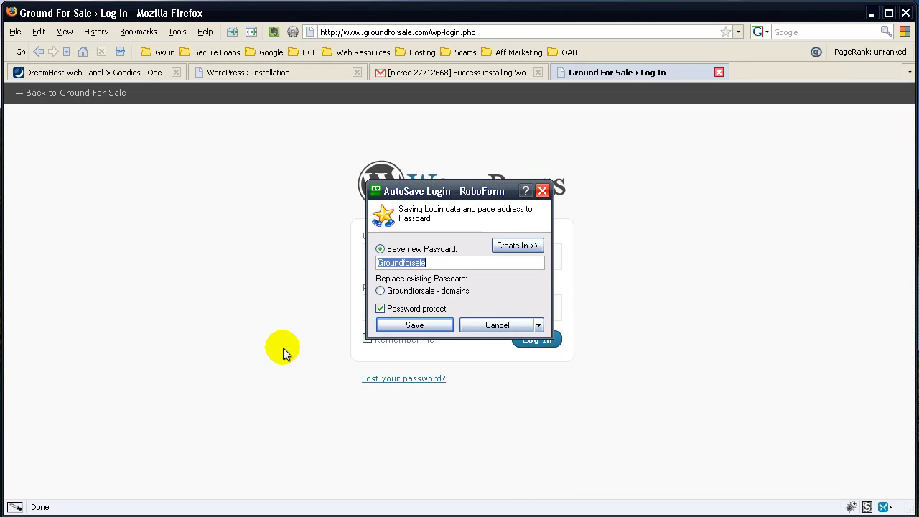
click(419, 325)
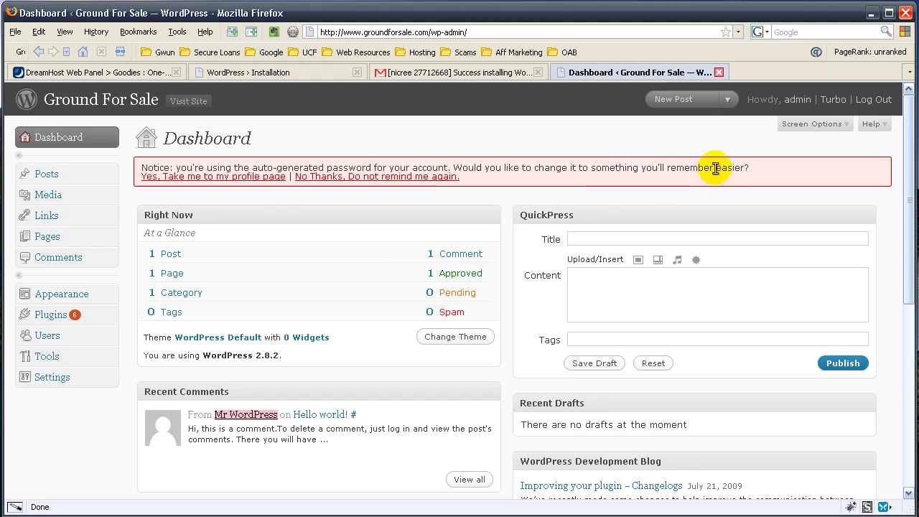
- On the profile page, enter the new password in both New Password boxes and update the profile
click(226, 180)
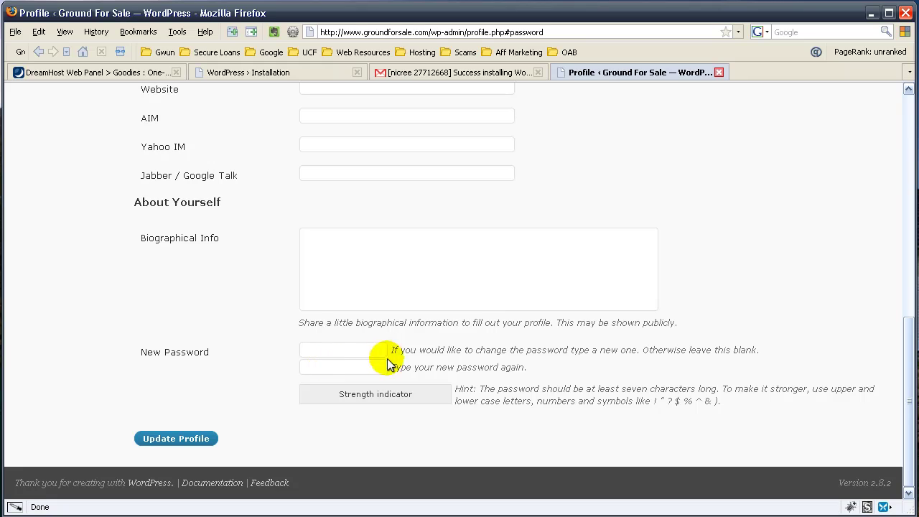
text(****)
drag(355, 359, 267, 349)
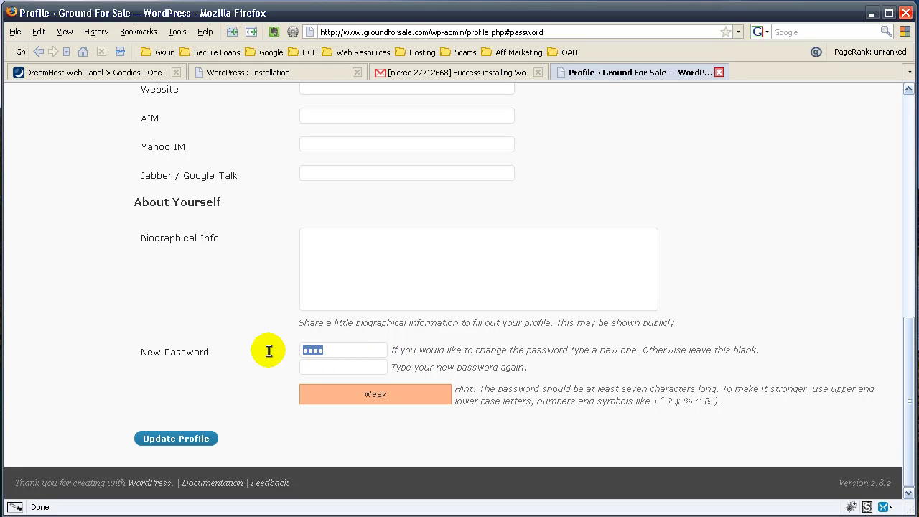
text(*********)
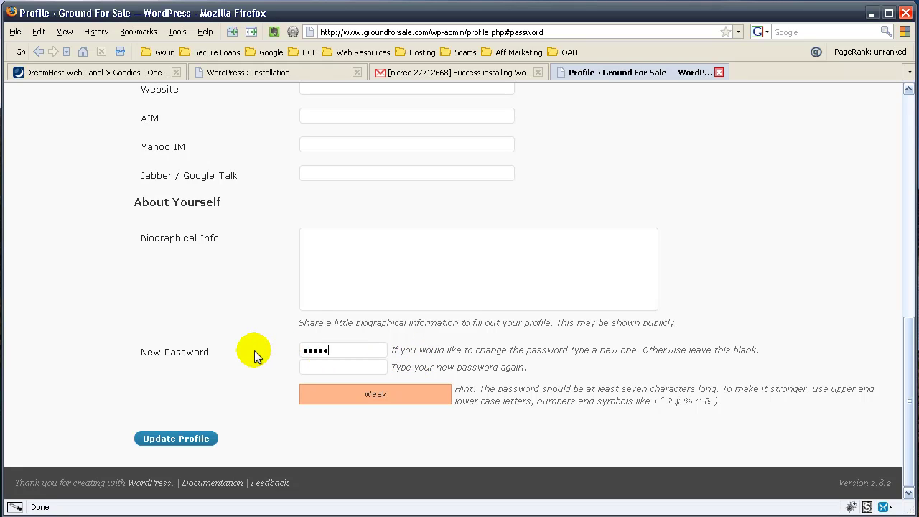
key(Tab)
text(*********)
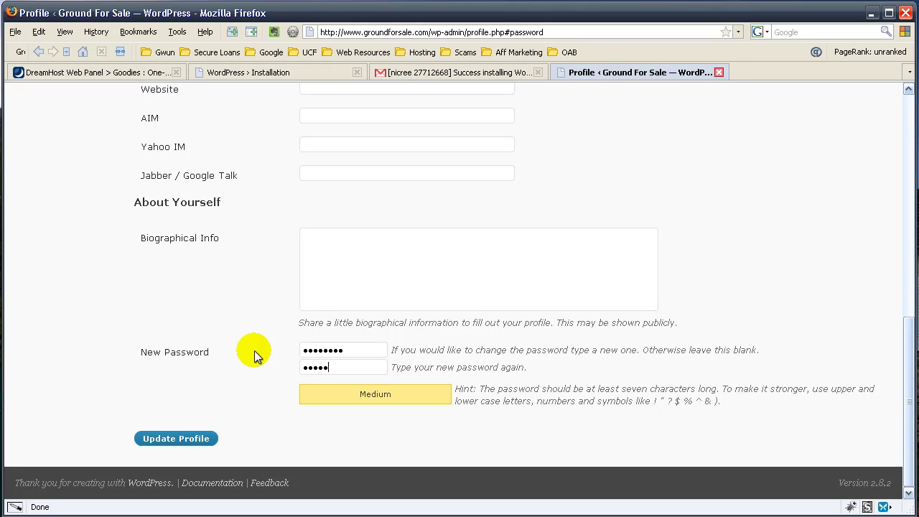
click(180, 437)
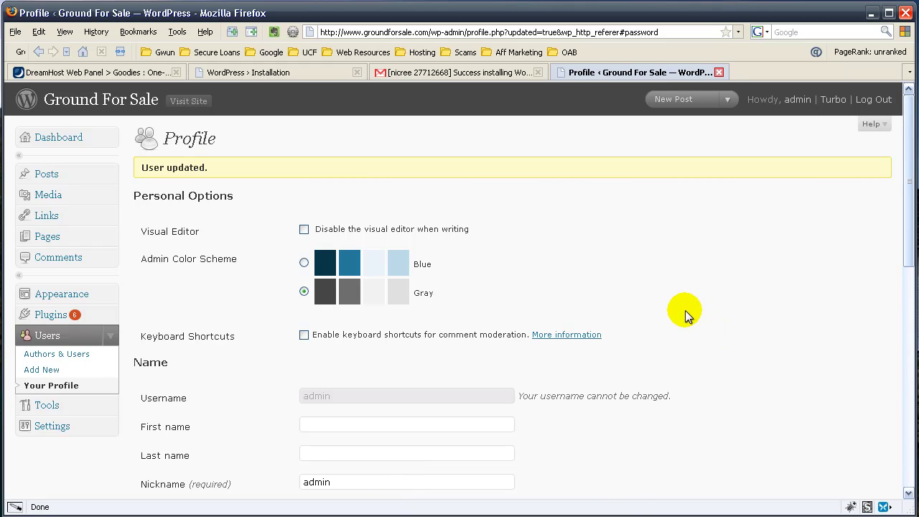
- Collapse Users, expand Appearance, and toggle the Posts and Media sections in the admin menu
click(110, 337)
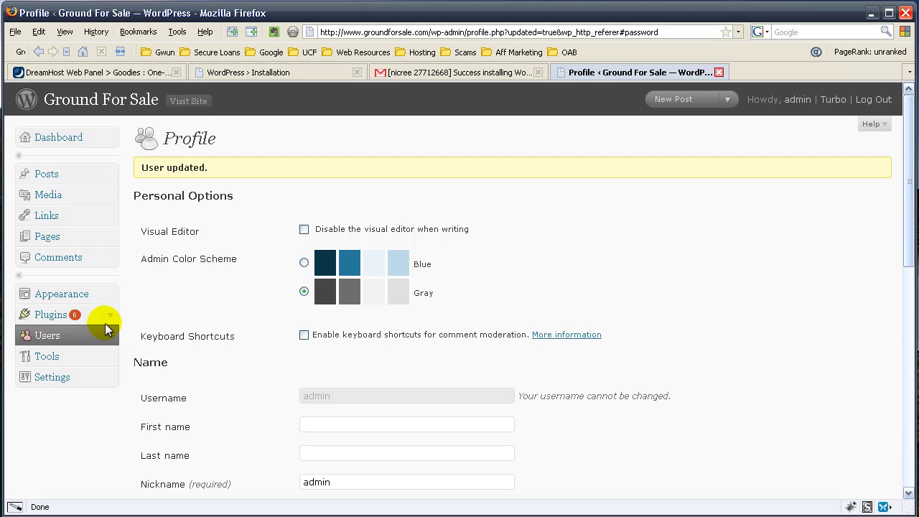
click(107, 295)
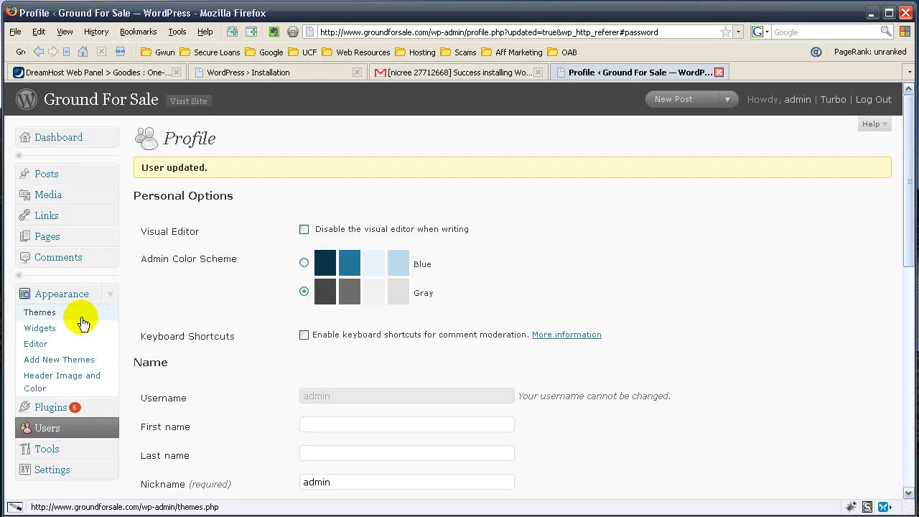
click(112, 176)
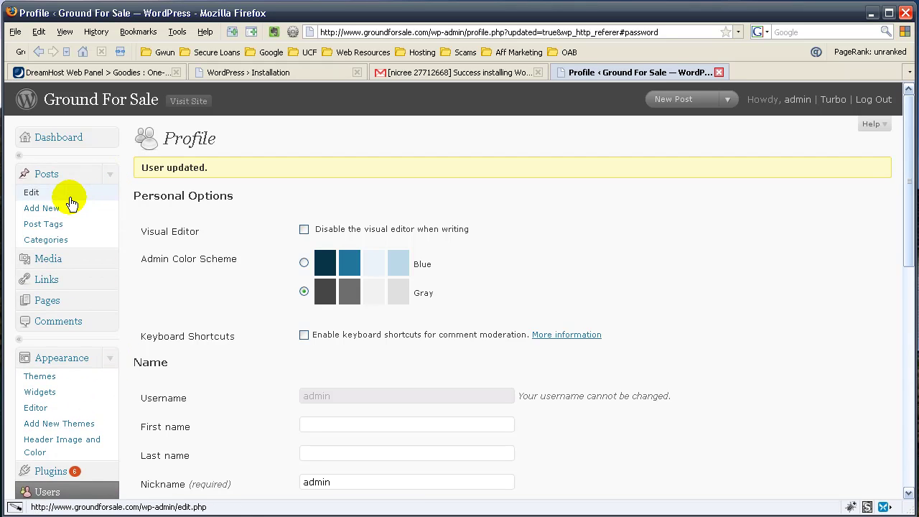
click(112, 260)
click(111, 260)
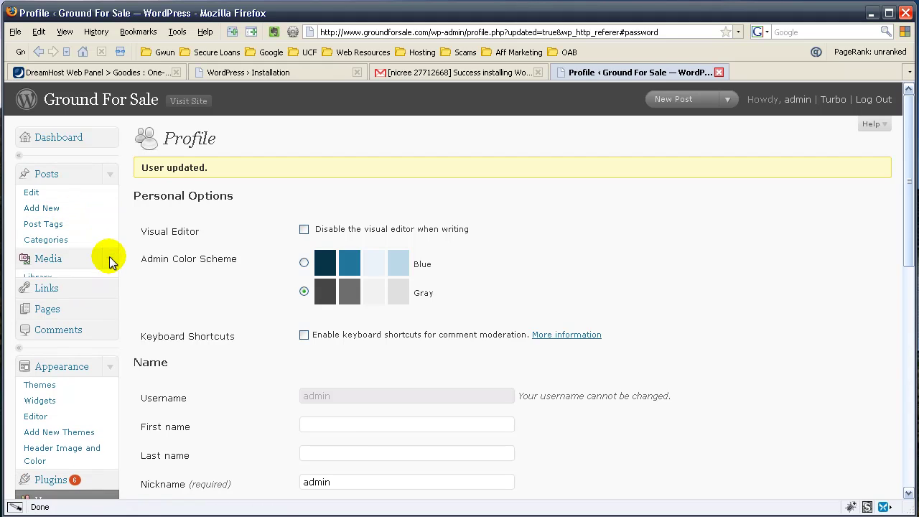
click(113, 176)
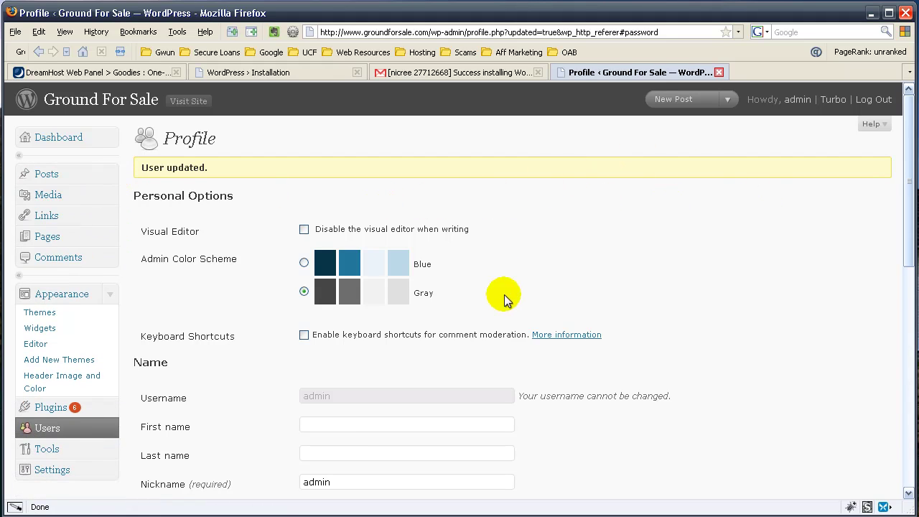